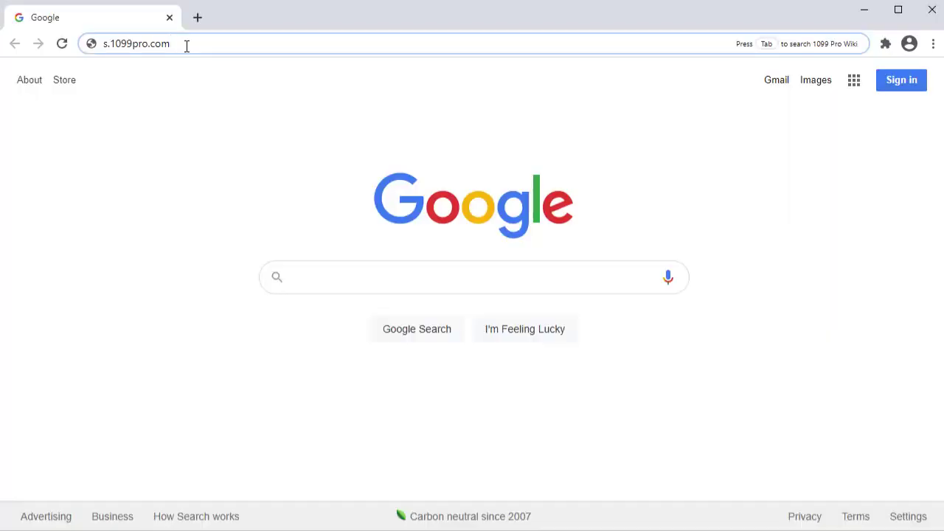
# Load the Service Bureau - 1099-NEC Reporting Details wiki page and scroll through its state support table
pyautogui.press('Return')
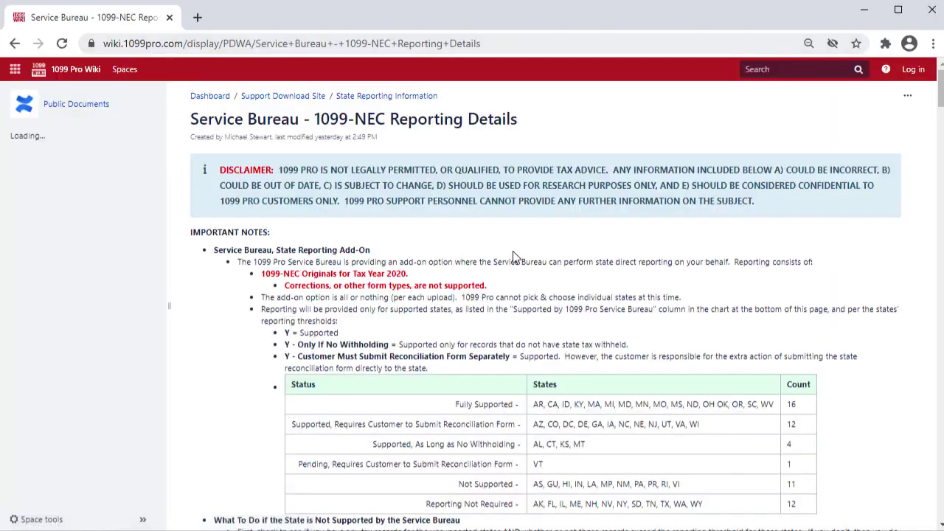
pyautogui.scroll(-2, 546, 295)
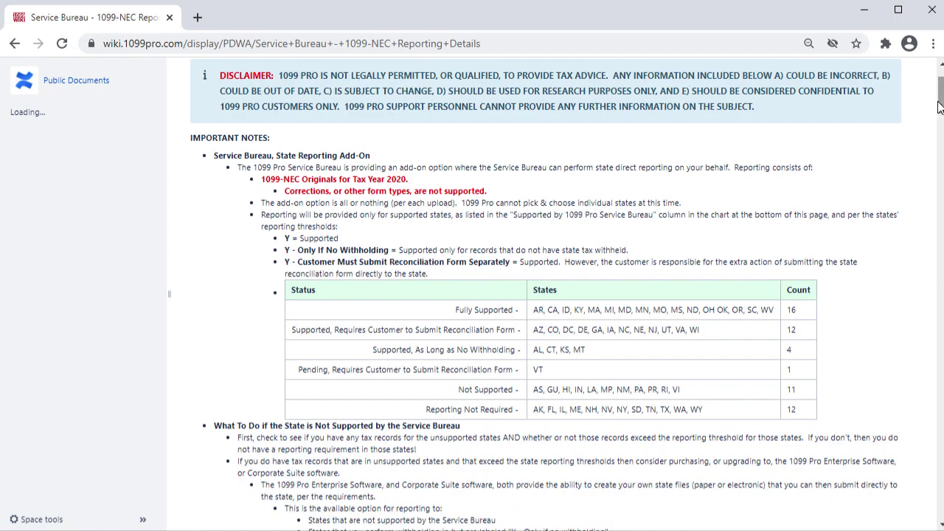
pyautogui.moveTo(940, 100); pyautogui.dragTo(940, 162)
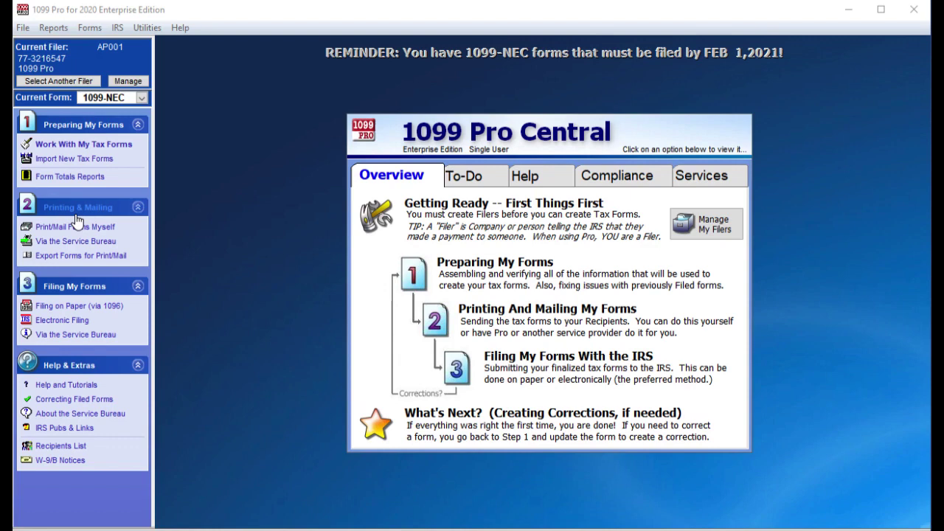
# Open the Service Bureau Upload Center from Printing & Mailing's Via the Service Bureau option
pyautogui.click(53, 245)
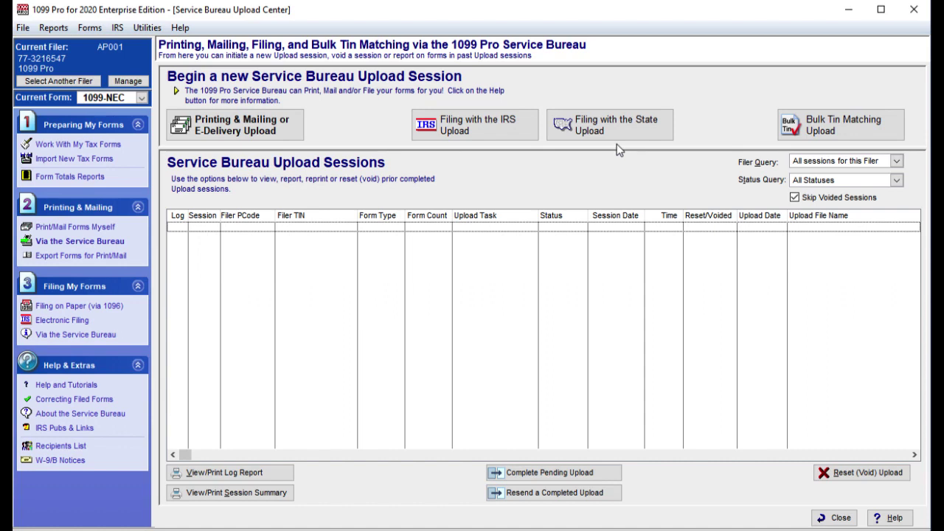
# Start a new Service Bureau print/mail upload file and confirm 1099 Pro is up to date
pyautogui.click(294, 129)
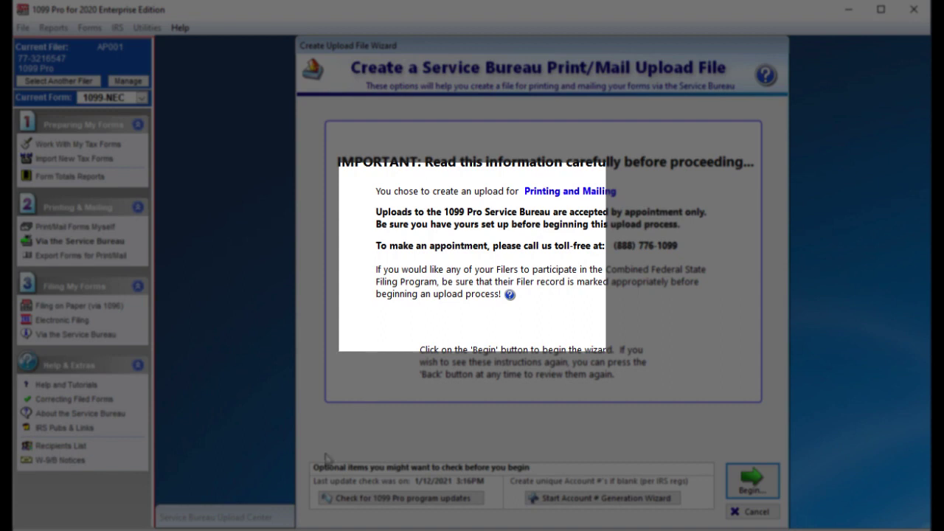
pyautogui.click(364, 499)
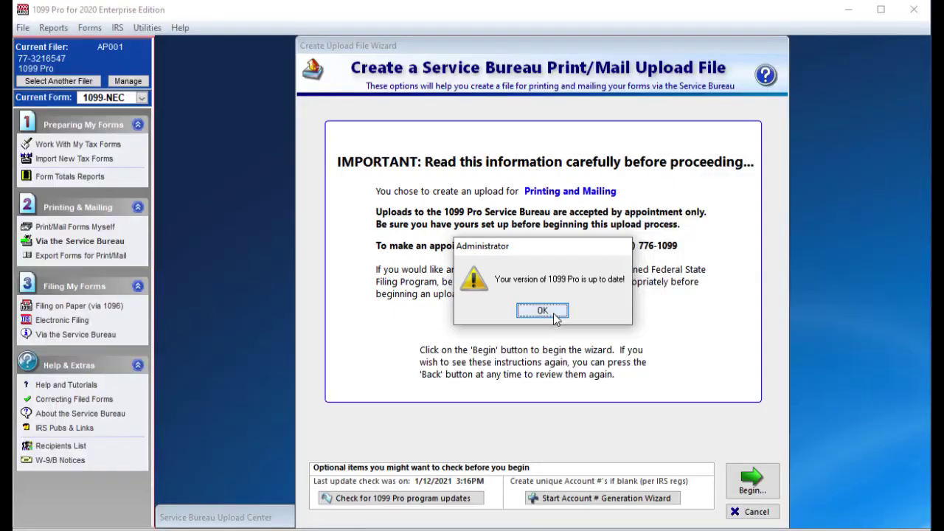
pyautogui.click(555, 317)
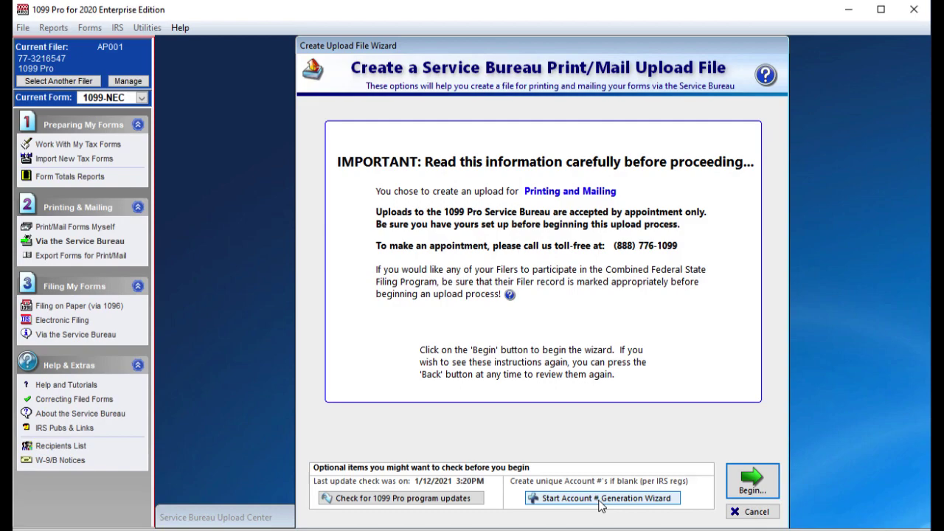
# Generate account numbers for ALL Forms for ALL Filers; the scan of 12 forms finds none missing
pyautogui.click(601, 498)
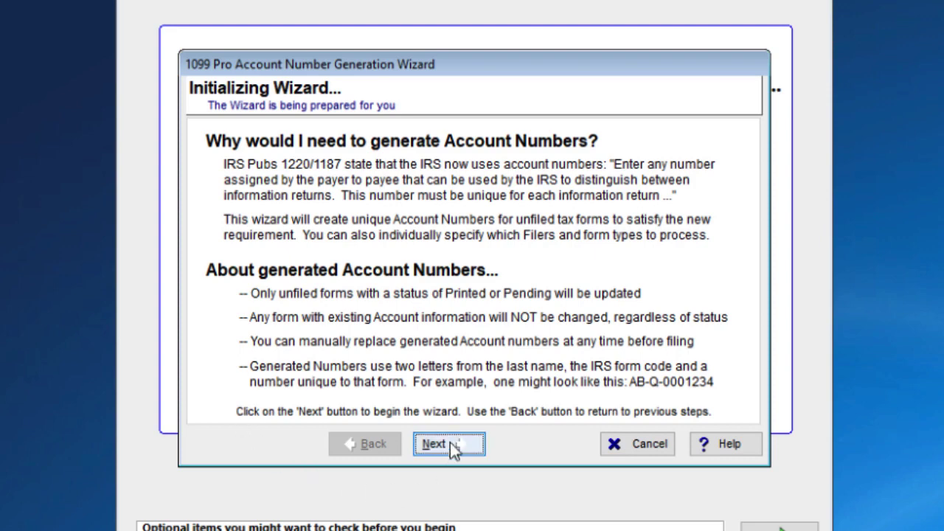
pyautogui.click(452, 446)
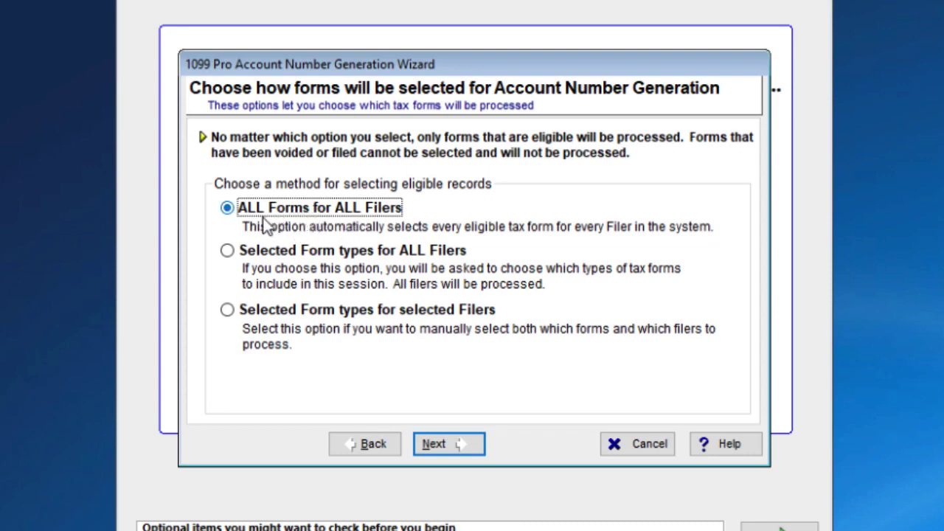
pyautogui.click(443, 446)
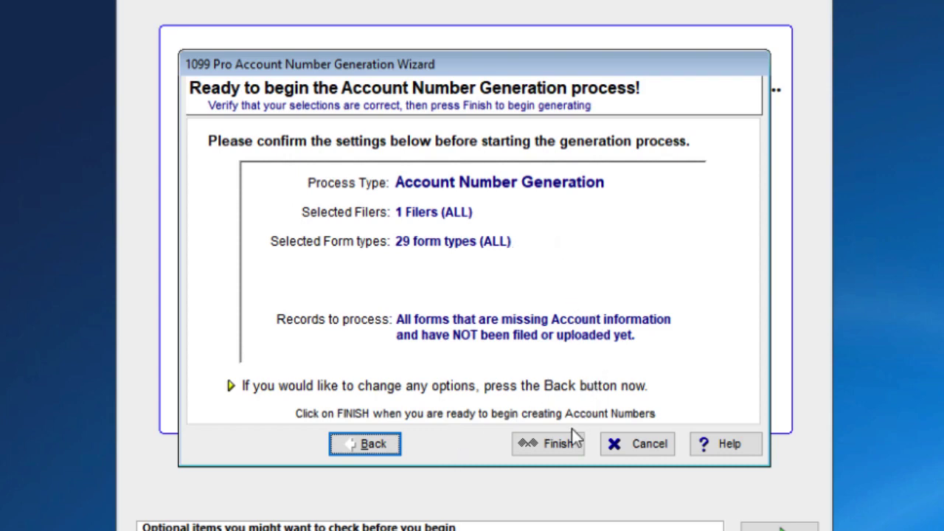
pyautogui.click(566, 449)
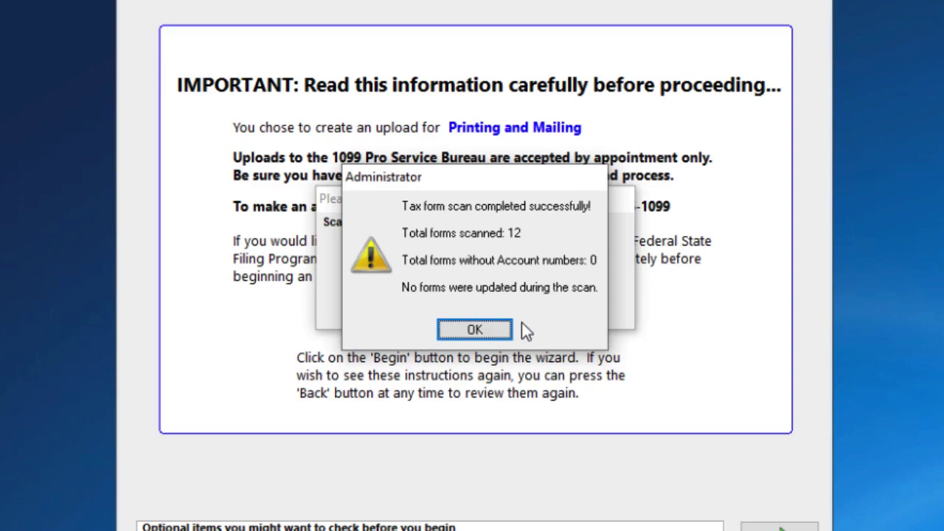
pyautogui.click(490, 329)
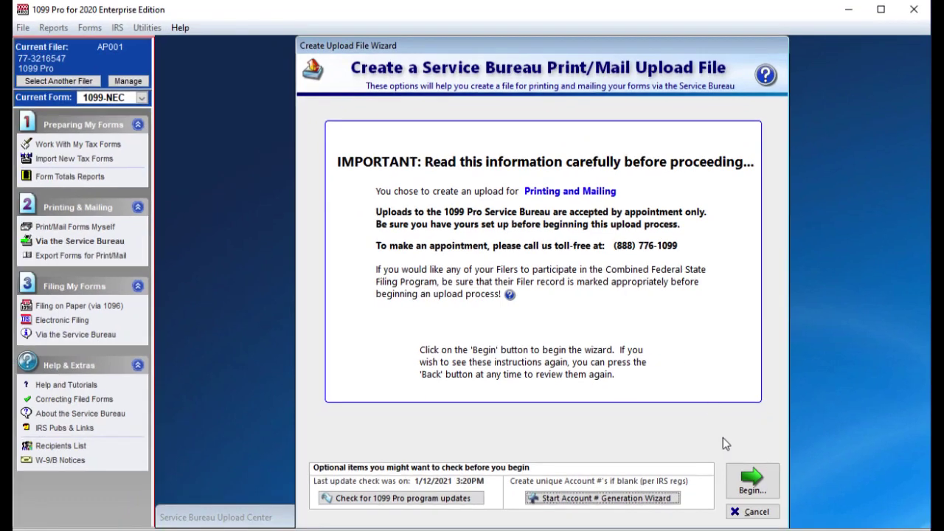
# Begin the upload wizard's options page, set to all filers, all form types, print and mail
pyautogui.click(744, 483)
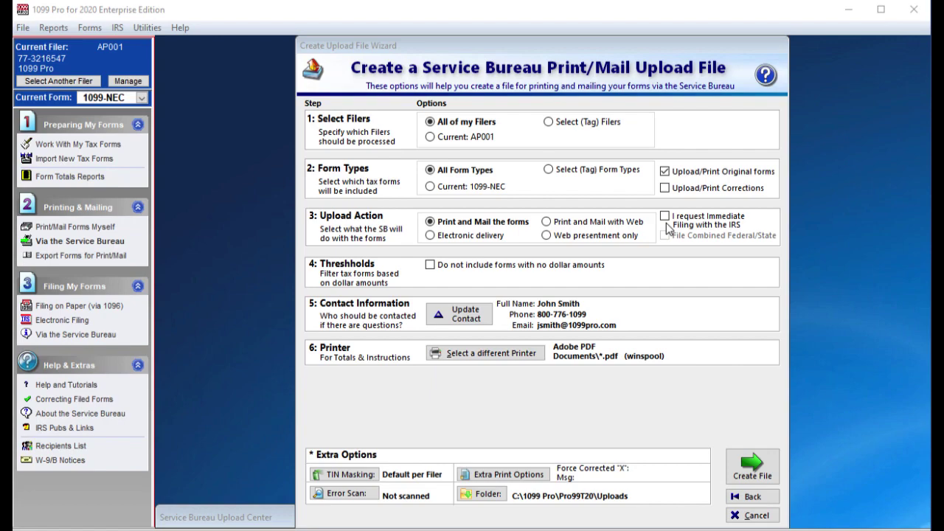
# Request Immediate Filing with the IRS and confirm it alongside printing and mailing
pyautogui.click(667, 217)
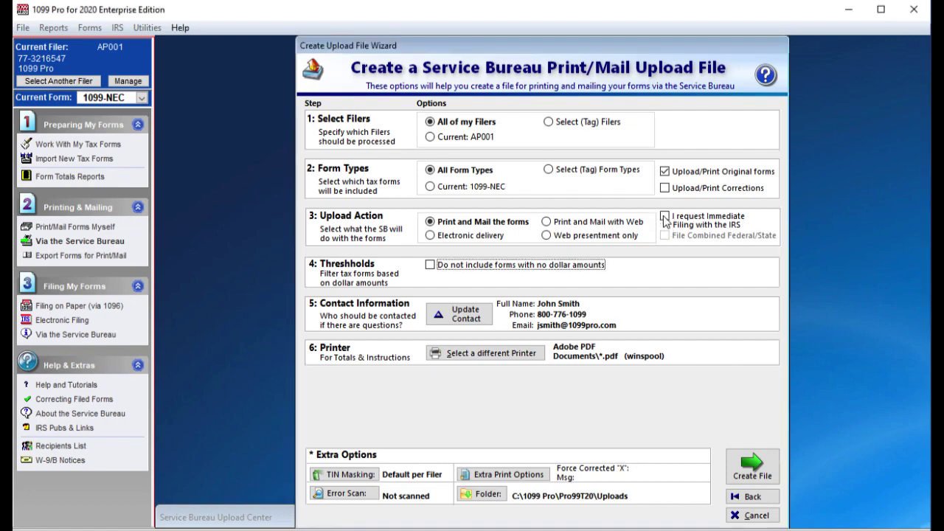
pyautogui.click(667, 217)
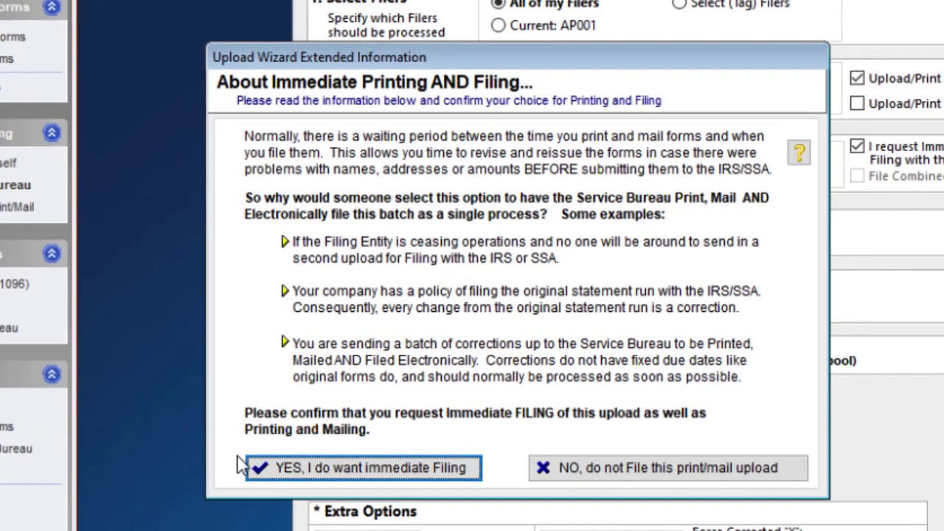
pyautogui.click(301, 472)
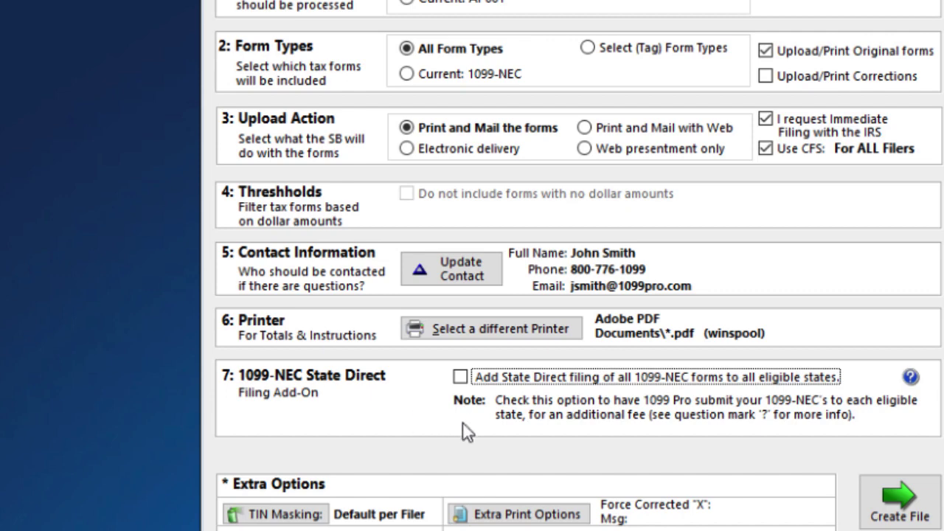
# Add 1099-NEC State Direct filing and open its Reporting Details wiki page from the filing notes
pyautogui.click(459, 377)
pyautogui.click(911, 377)
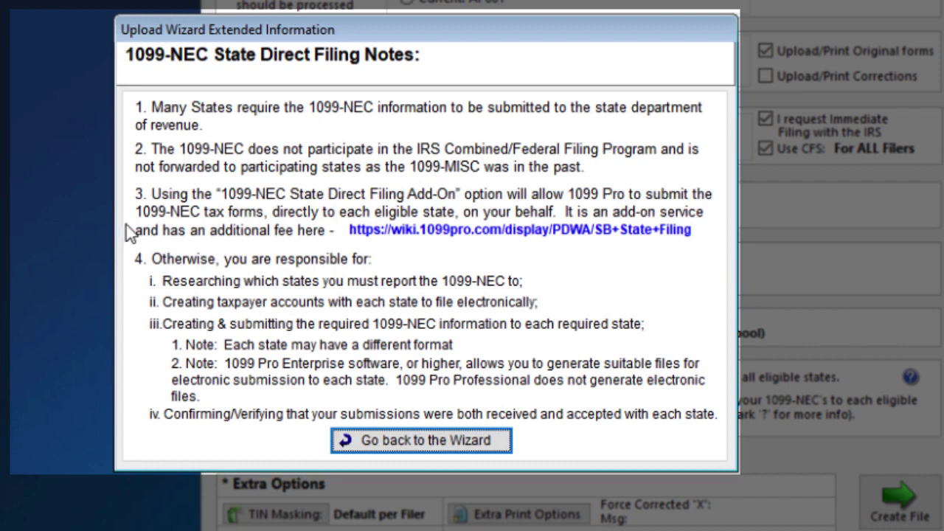
pyautogui.click(437, 231)
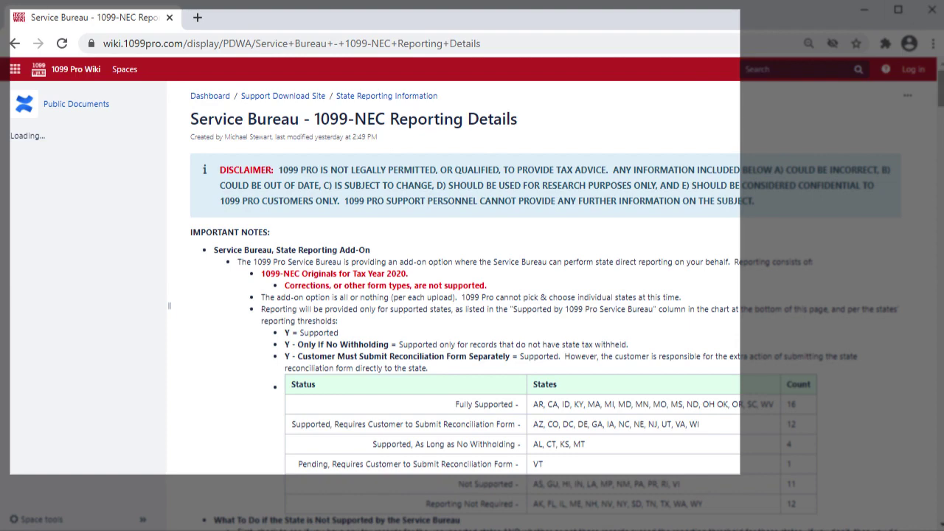
# Read through the wiki's state 1099-NEC specifications table, then return to the State Direct Filing Notes
pyautogui.scroll(-3, 939, 109)
pyautogui.scroll(-8, 940, 109)
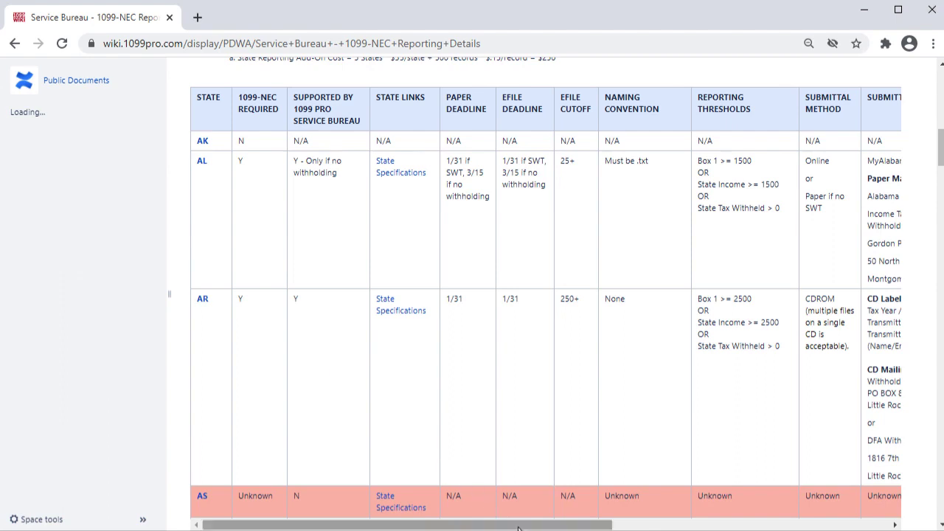
pyautogui.moveTo(520, 525)
pyautogui.mouseDown()
pyautogui.moveTo(829, 501)
pyautogui.moveTo(501, 522)
pyautogui.mouseUp()
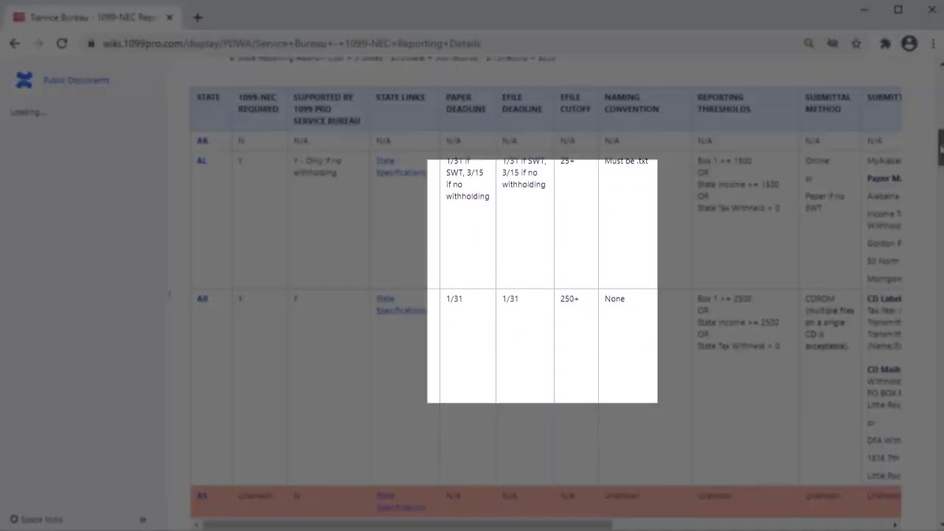
pyautogui.moveTo(941, 147); pyautogui.dragTo(941, 428)
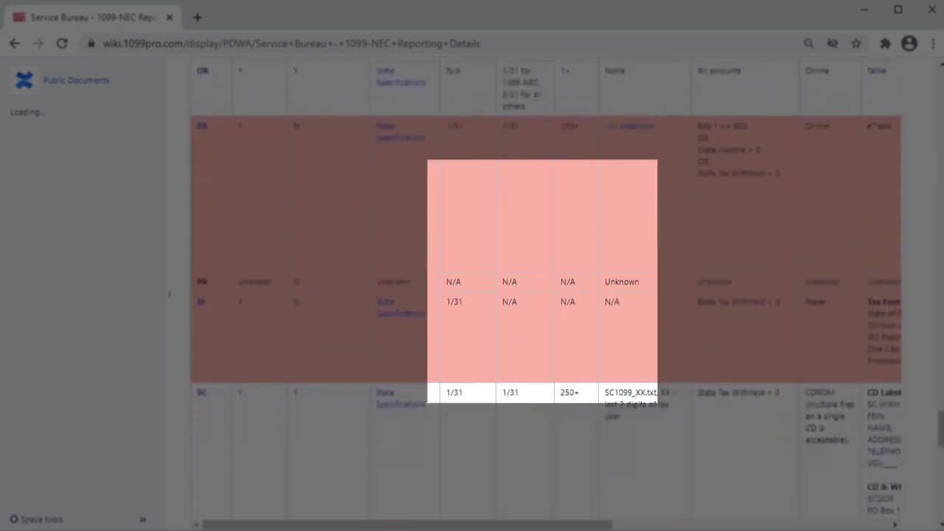
pyautogui.hscroll(3, 546, 295)
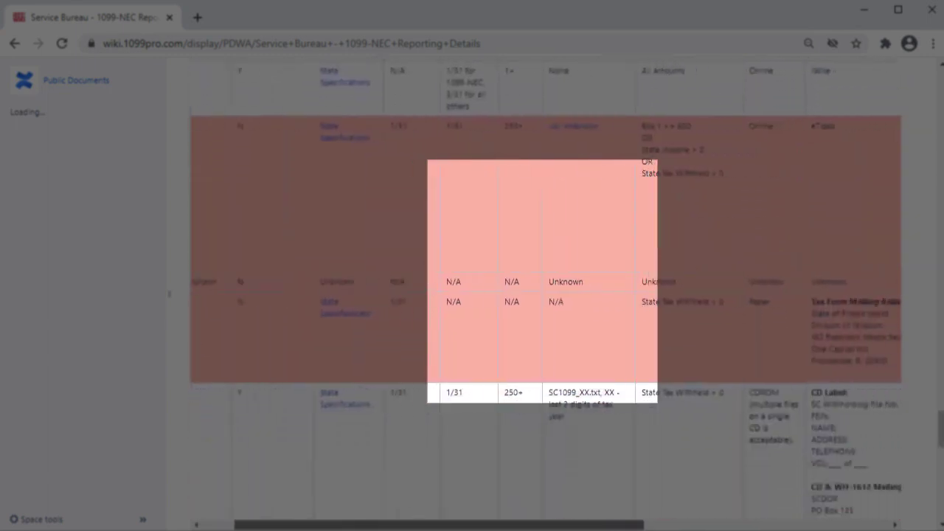
pyautogui.hscroll(5, 546, 295)
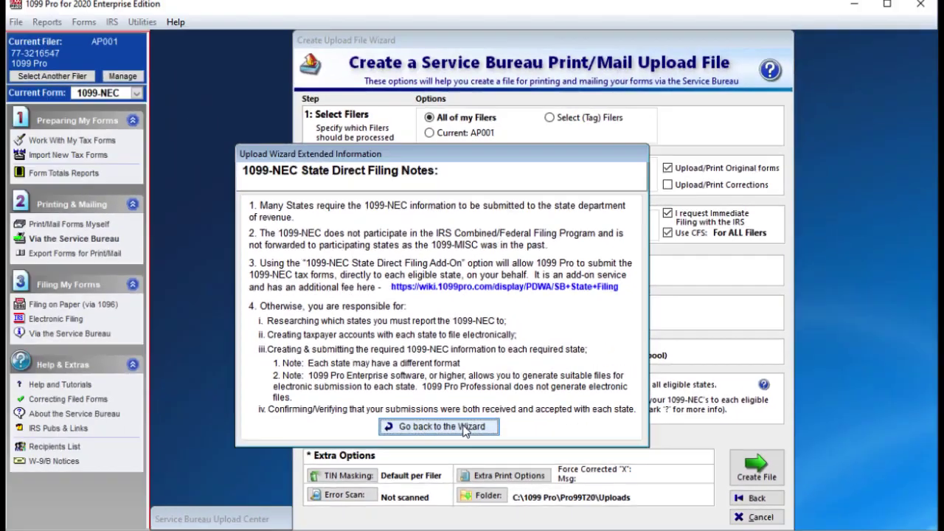
# Leave the 1099-NEC State Direct Filing Notes and go back to the upload wizard options
pyautogui.click(465, 429)
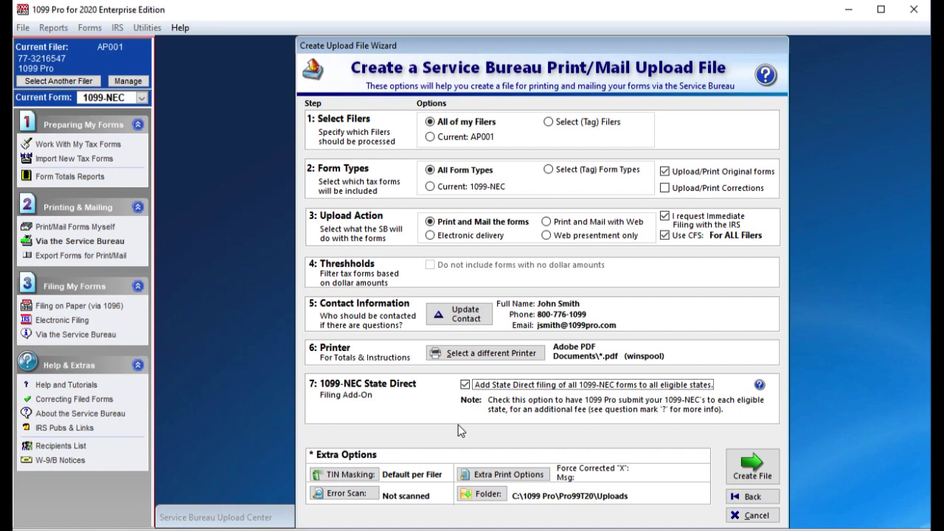
# Keep default TIN masking for each filer and run the error scan, finding no warnings or errors
pyautogui.click(350, 477)
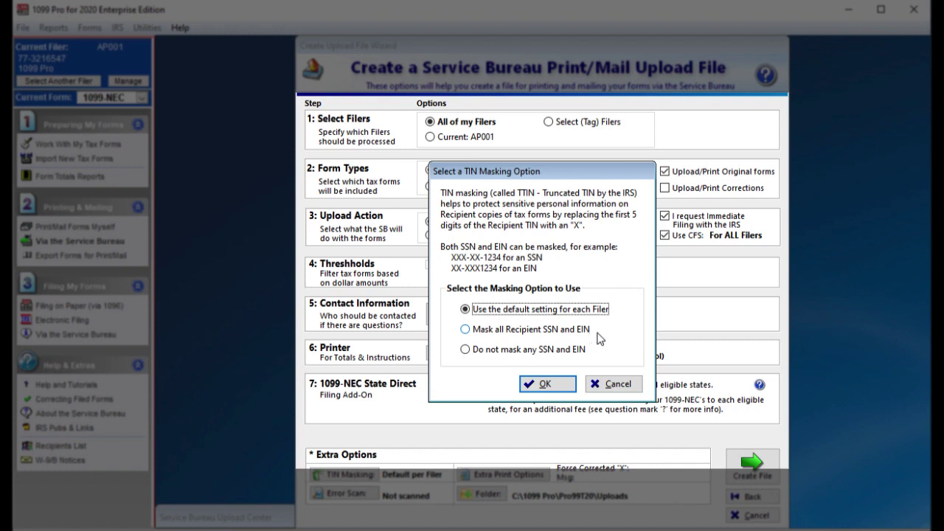
pyautogui.click(553, 383)
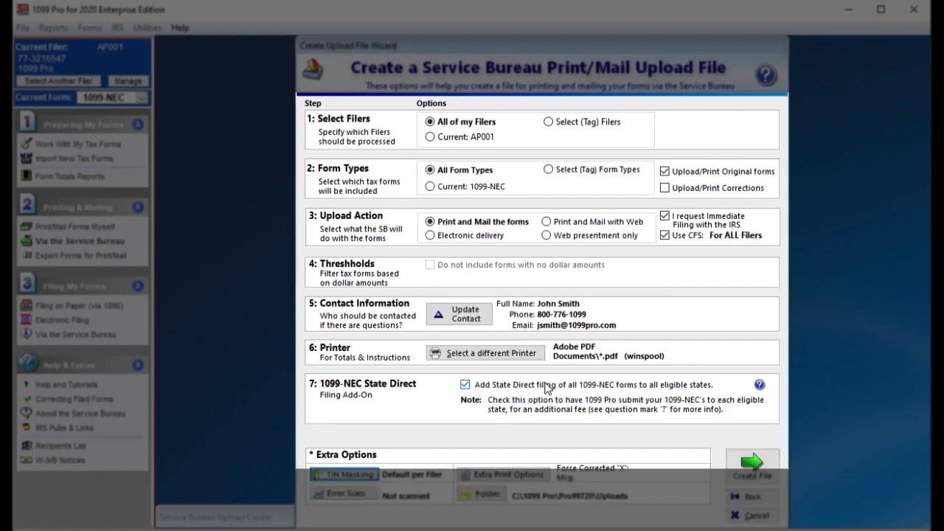
pyautogui.click(361, 501)
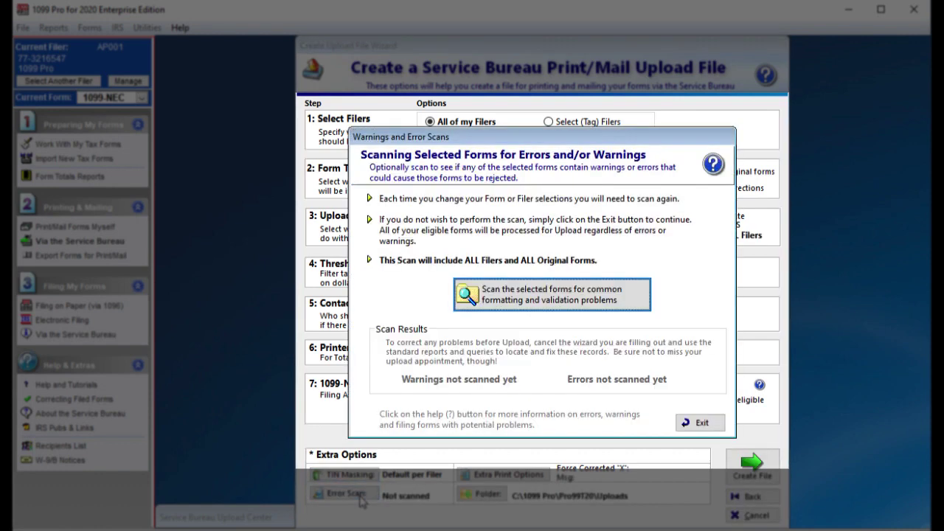
pyautogui.click(544, 307)
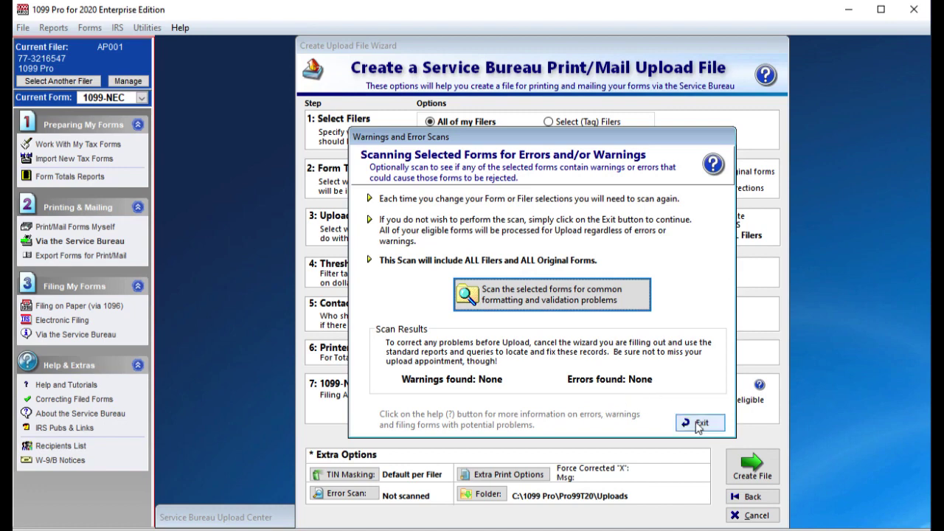
pyautogui.click(697, 424)
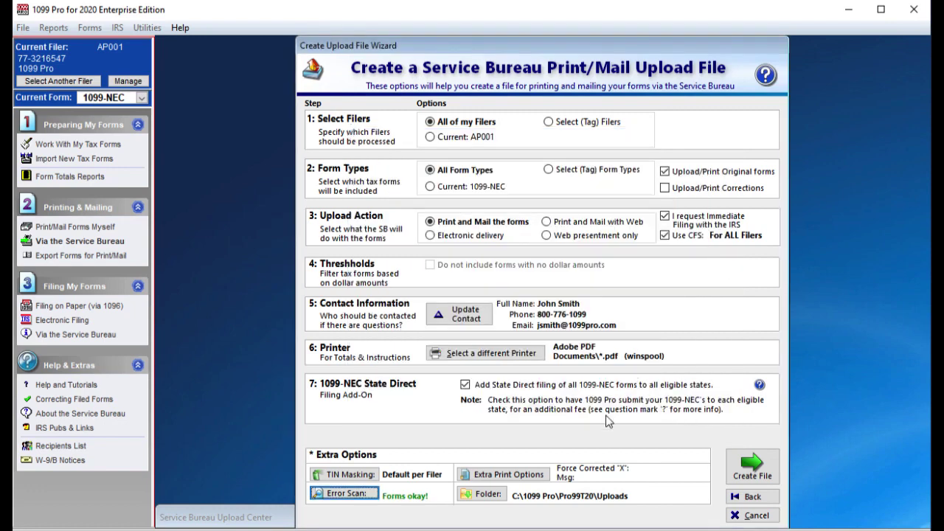
# Accept the advanced print options and create the 12-form print/mail upload file for HTTPS submission
pyautogui.click(515, 481)
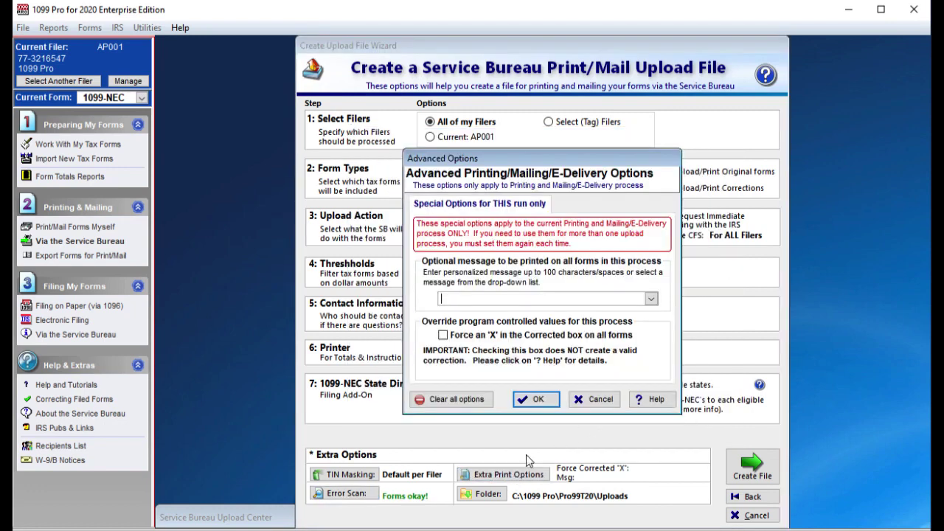
pyautogui.click(536, 401)
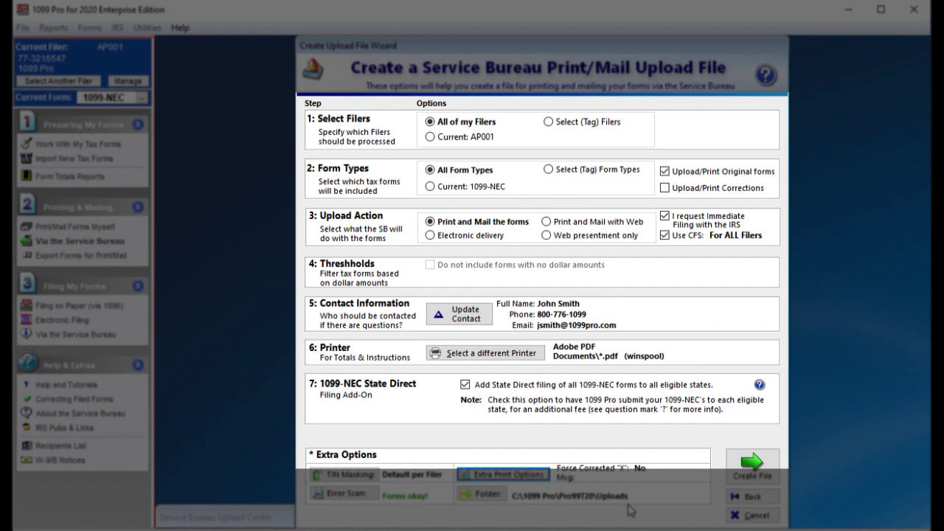
pyautogui.click(748, 464)
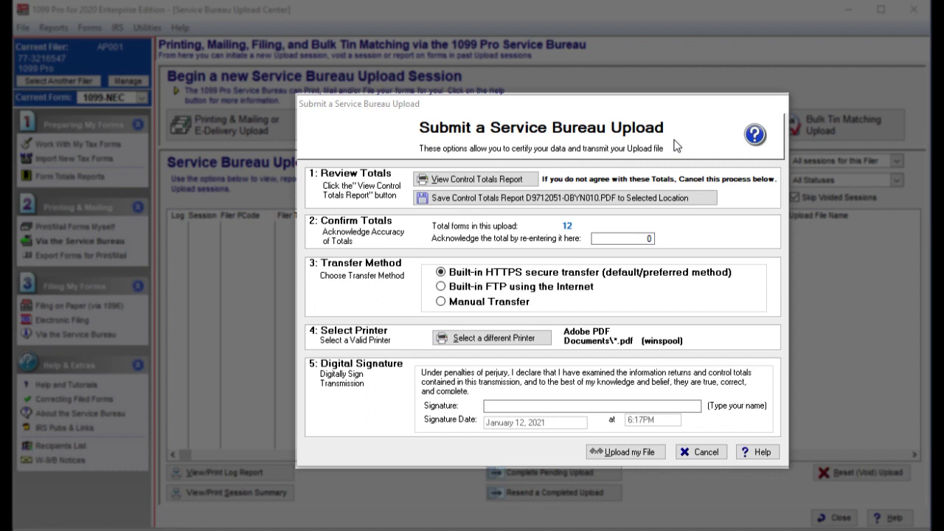
pyautogui.click(517, 185)
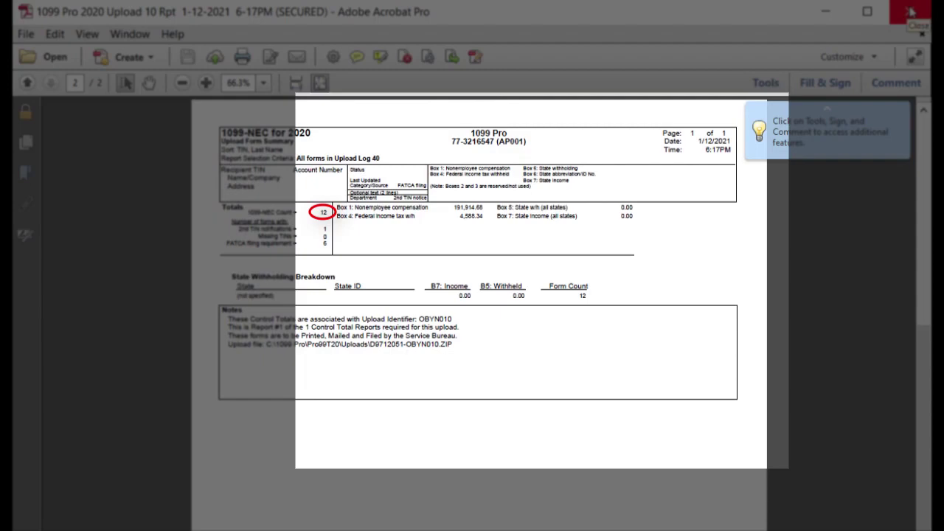
pyautogui.click(913, 11)
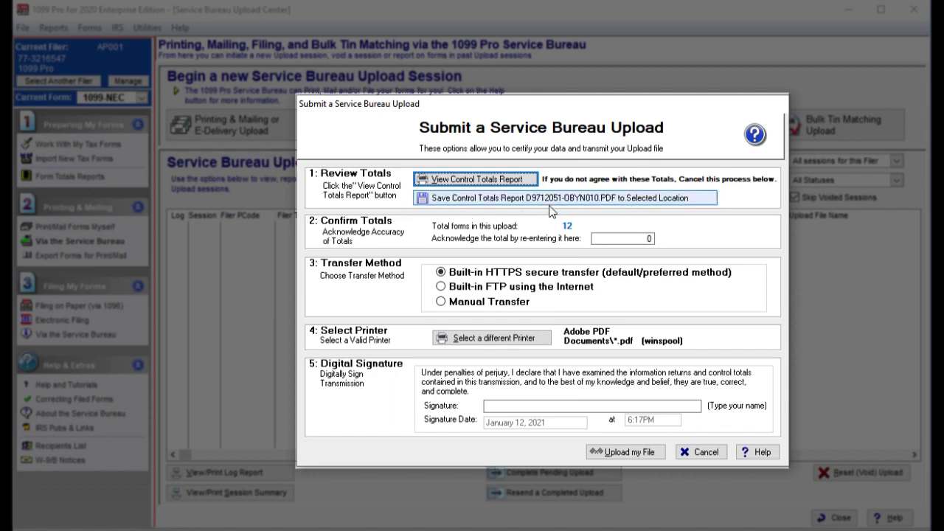
# Enter 12 as the acknowledged form total and type the contact's full name as the digital signature
pyautogui.doubleClick(649, 238)
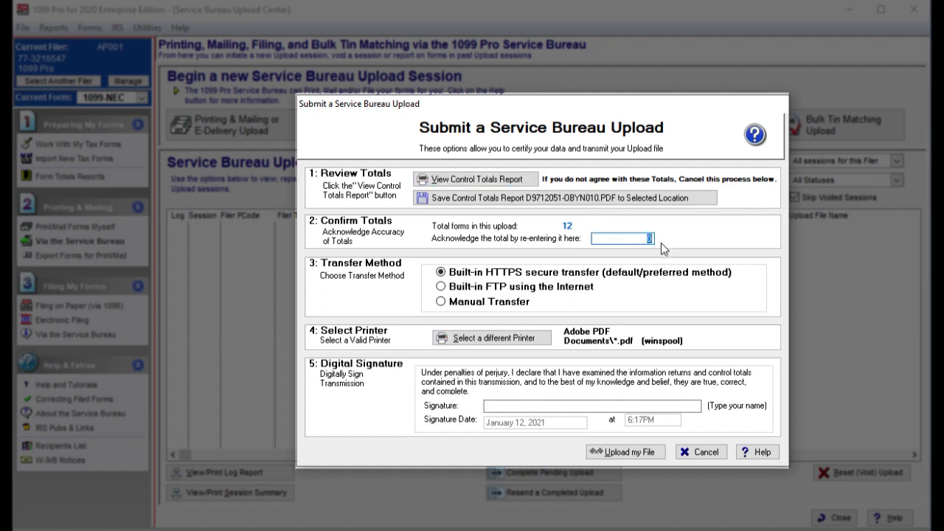
pyautogui.write('12')
pyautogui.click(510, 406)
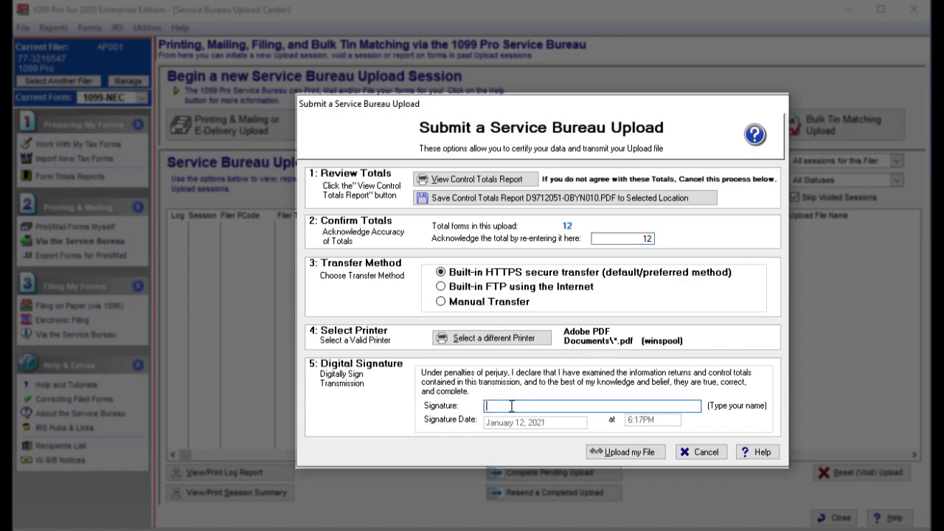
pyautogui.write('Jo')
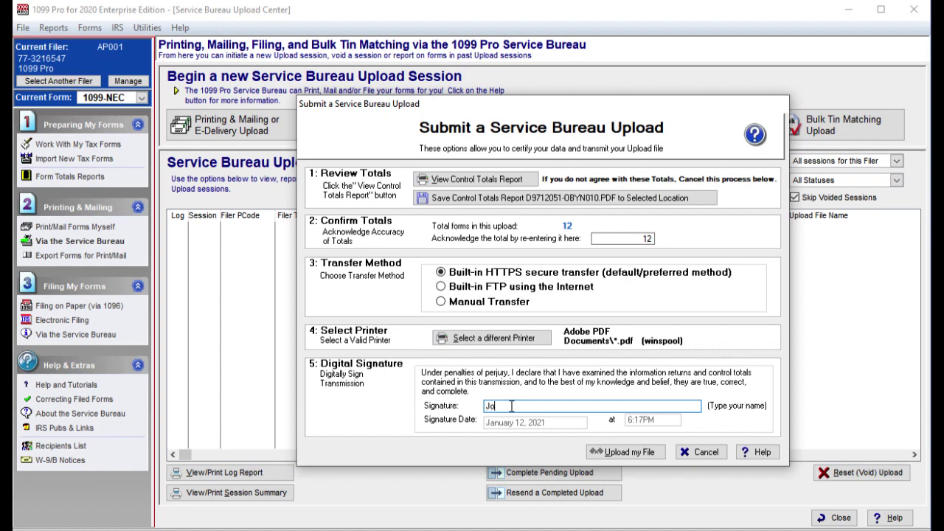
pyautogui.write('hn Smith')
# Upload the 12-form print/mail file and confirm the success message
pyautogui.click(650, 454)
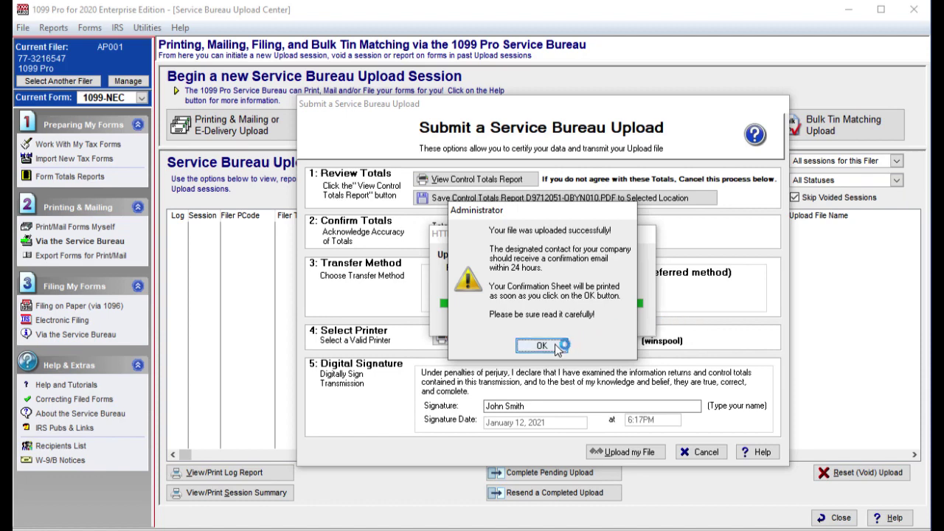
pyautogui.click(542, 346)
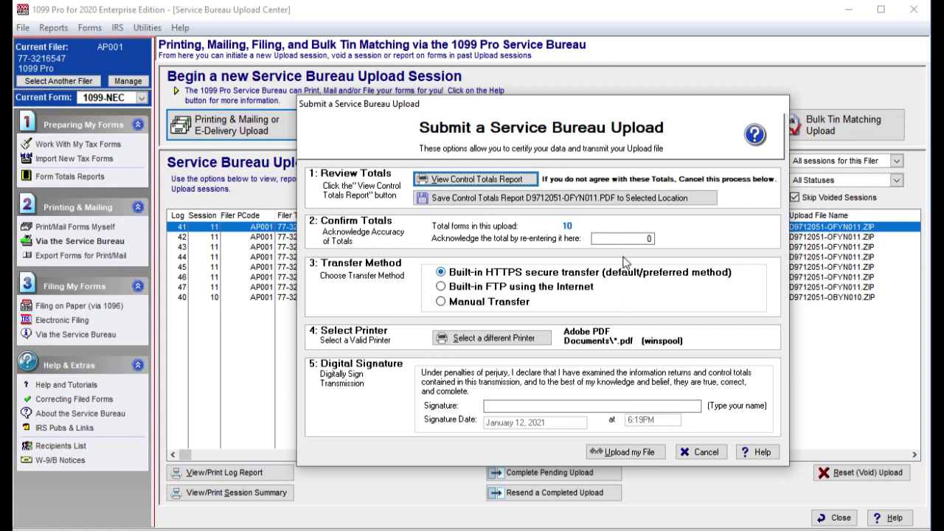
# Review the control totals, acknowledge 10 forms, sign with the contact's name, and upload the state filing
pyautogui.click(514, 181)
pyautogui.click(654, 239)
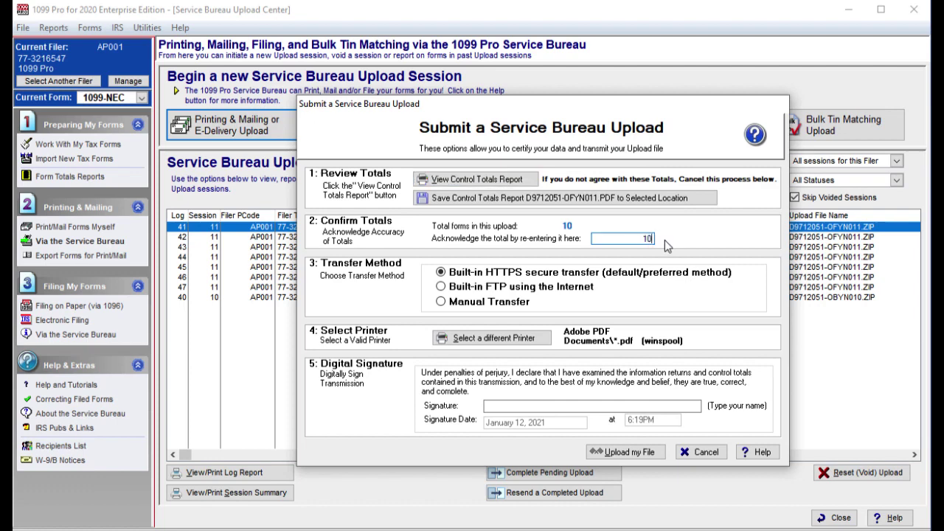
pyautogui.click(537, 408)
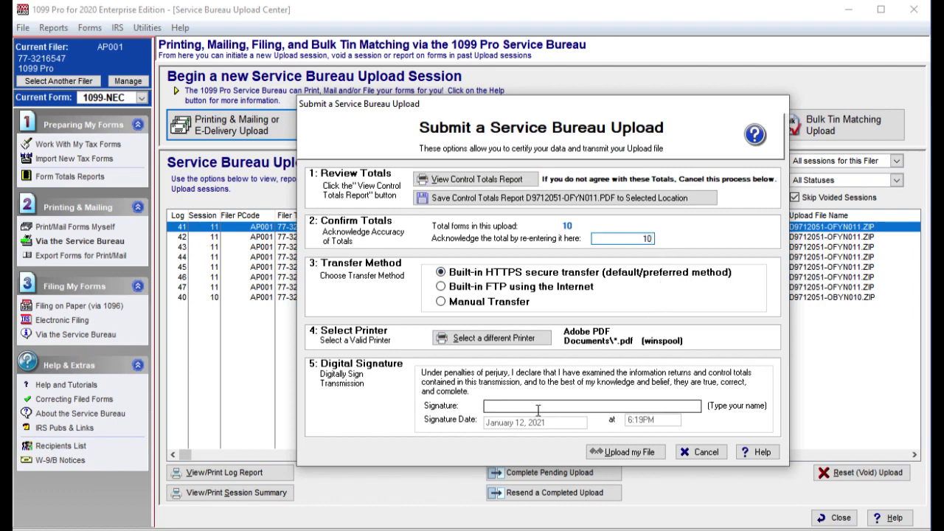
pyautogui.write('J')
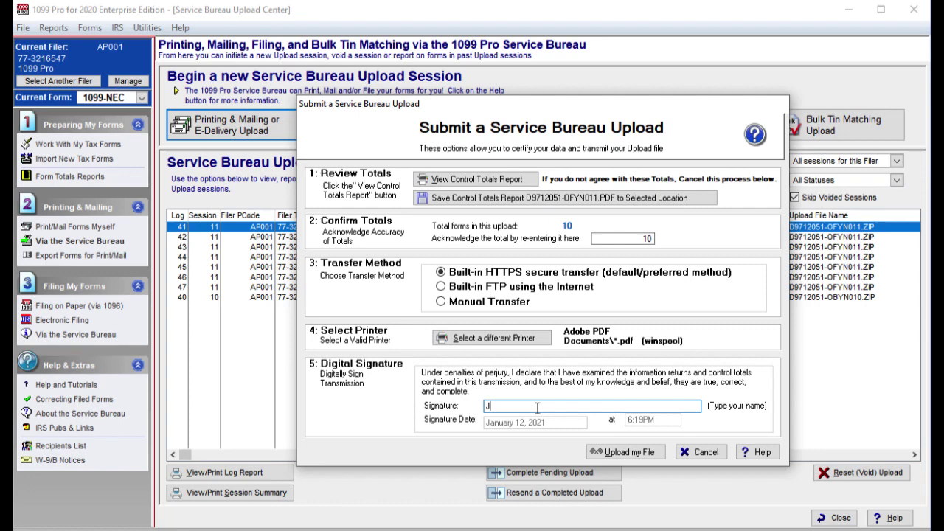
pyautogui.write('ohn Smith')
pyautogui.click(628, 457)
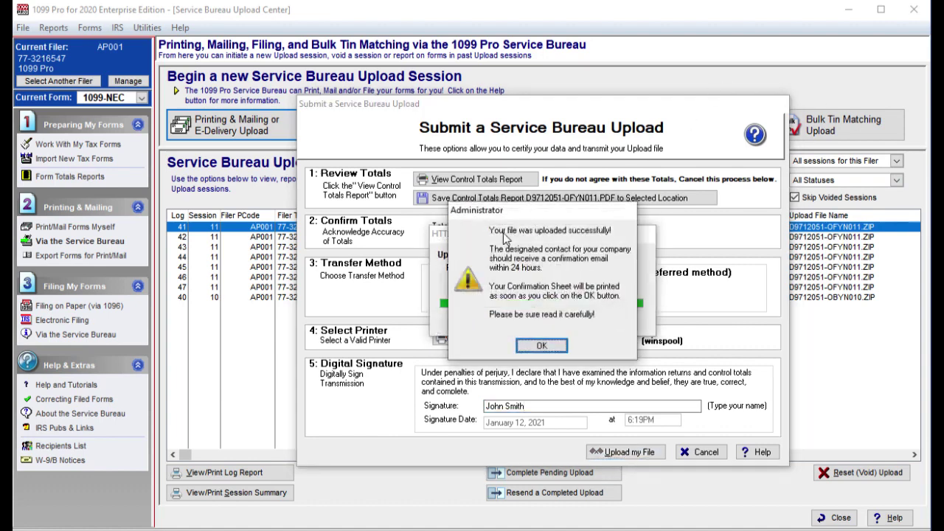
# Confirm the successful state filing upload and print its confirmation sheet
pyautogui.click(547, 343)
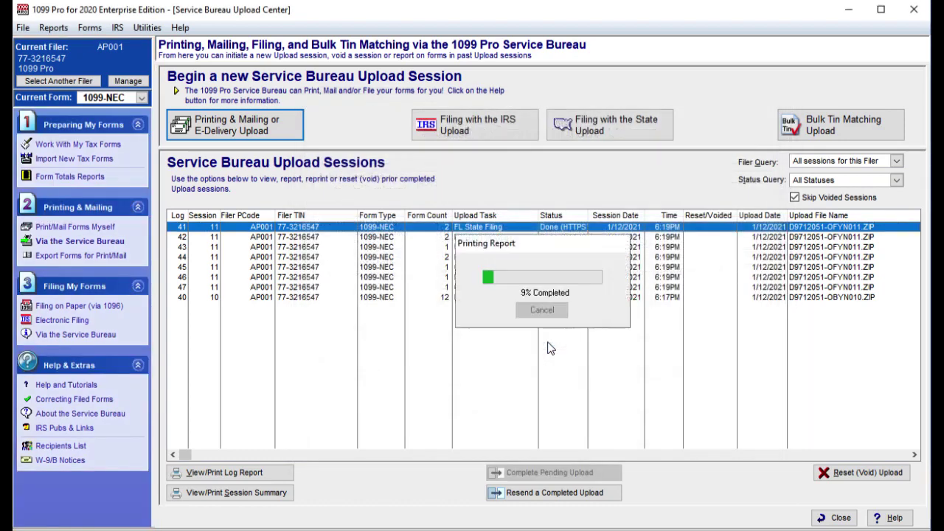